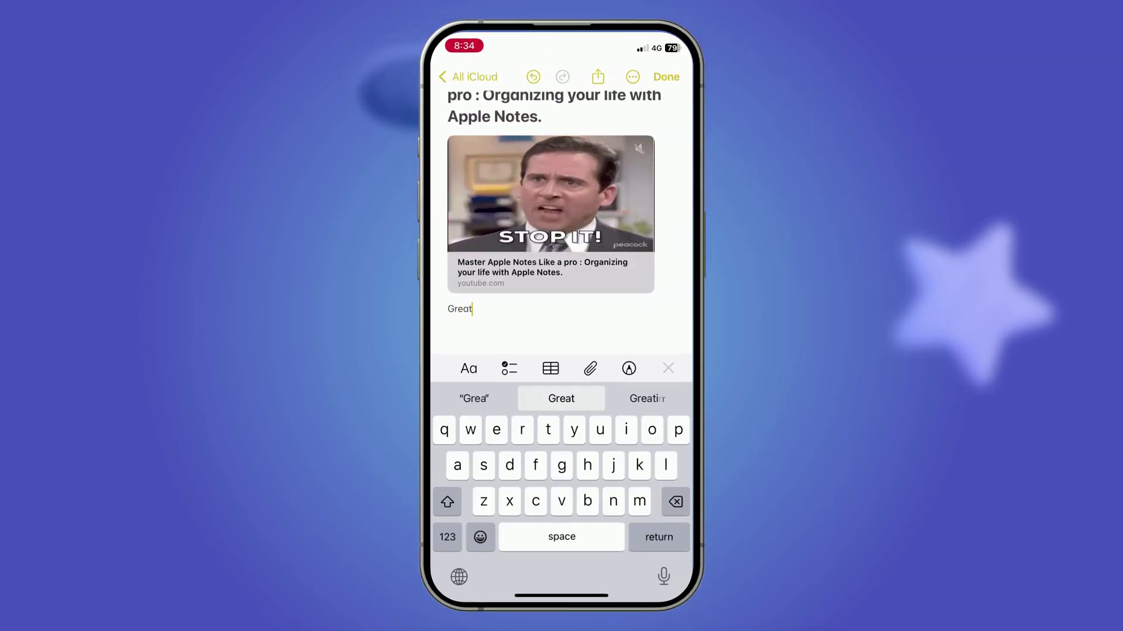
type("video")
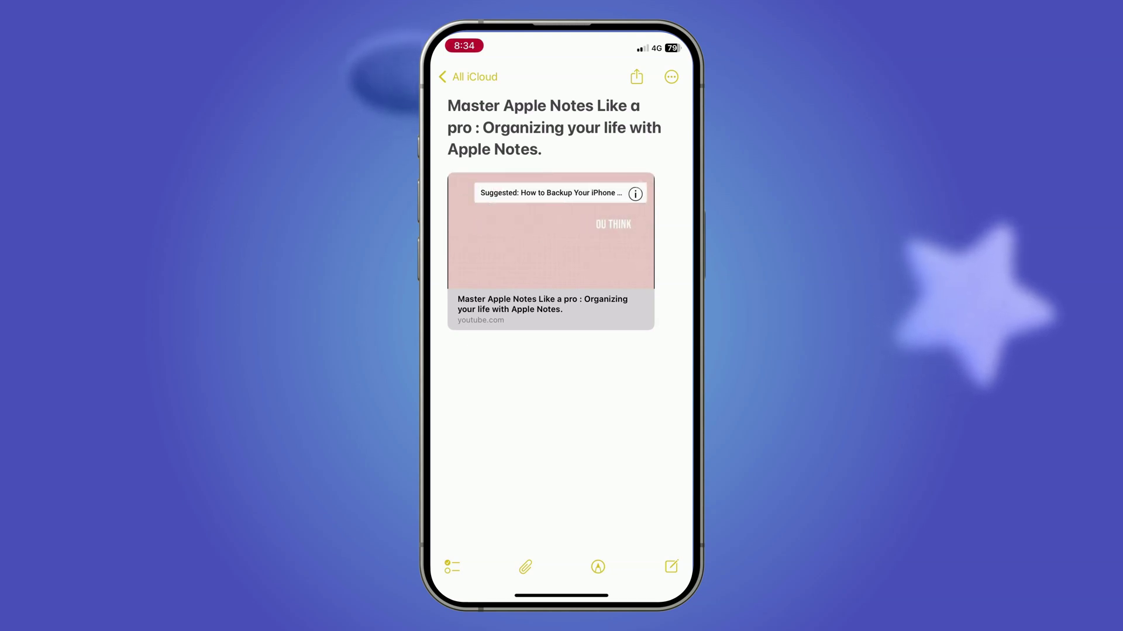
Step: Type 'Great video' beneath the YouTube embed, finish, then reopen the note for editing
left_click(561, 395)
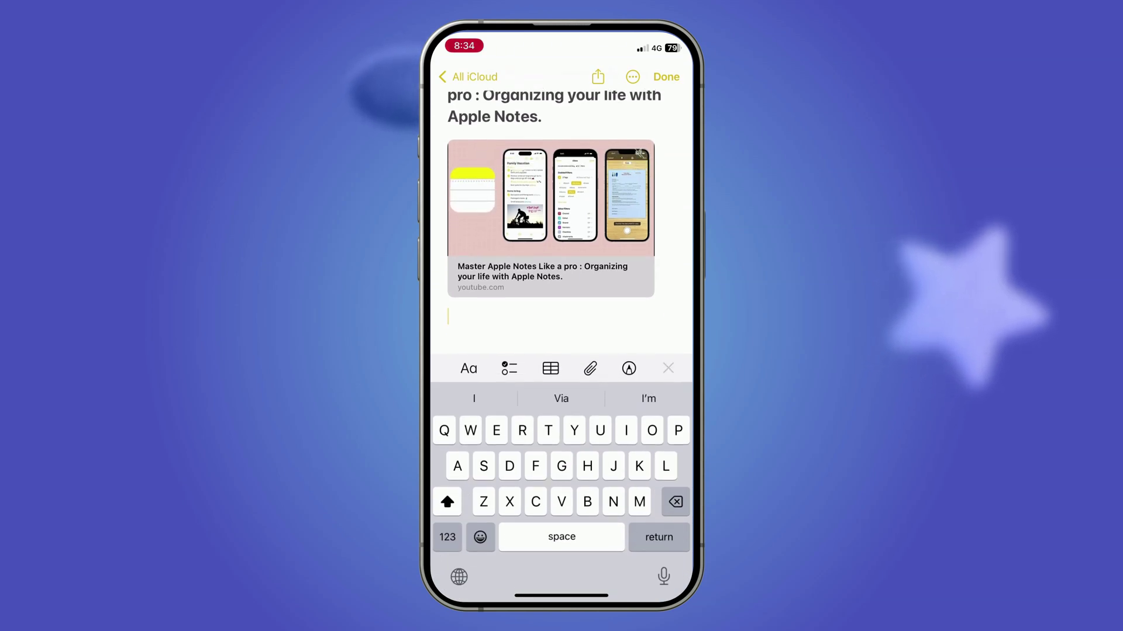
type("Great ")
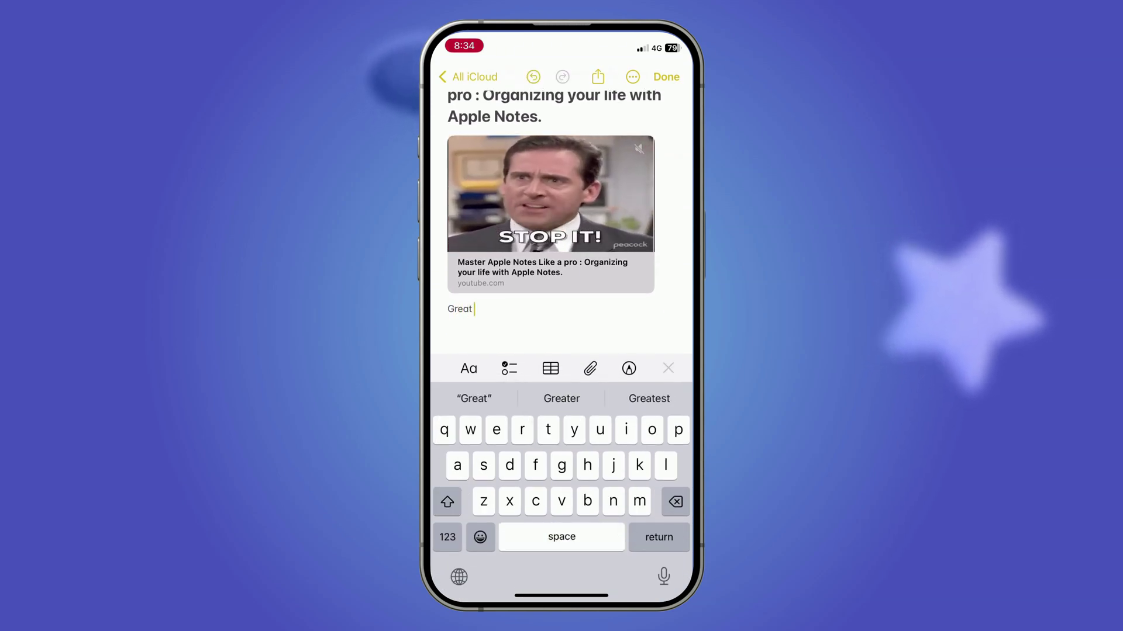
type("video")
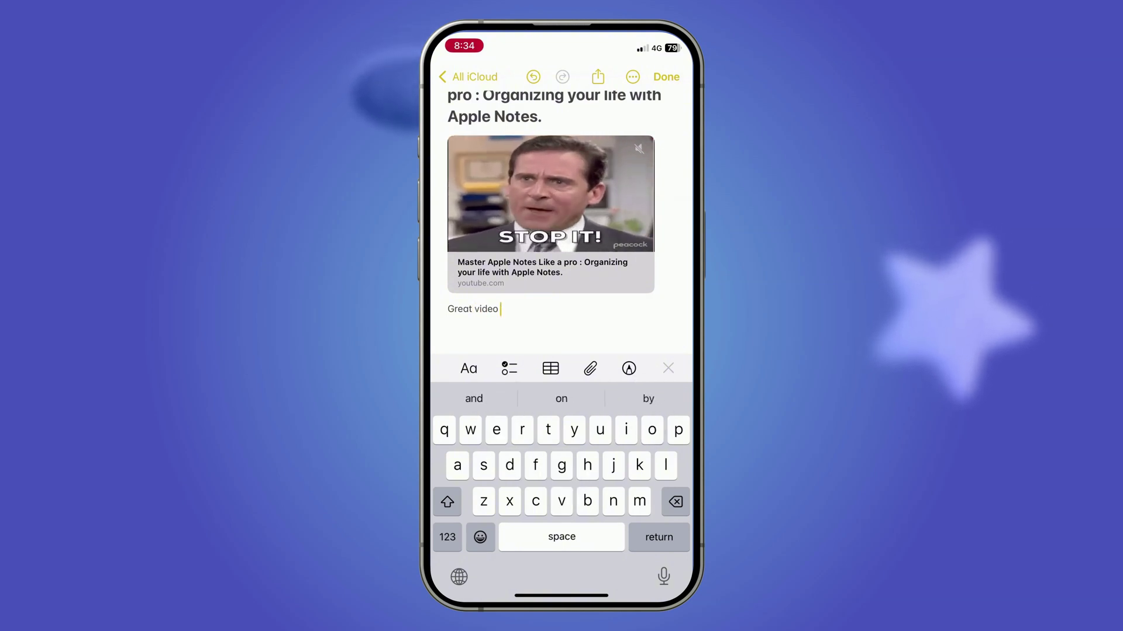
left_click(665, 76)
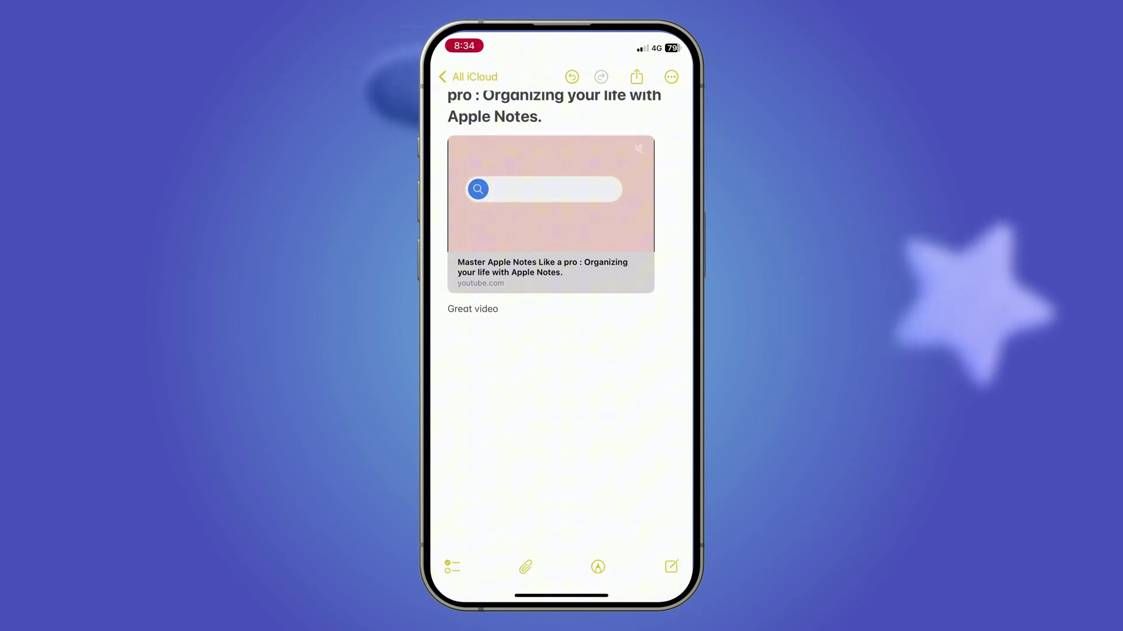
left_click(562, 309)
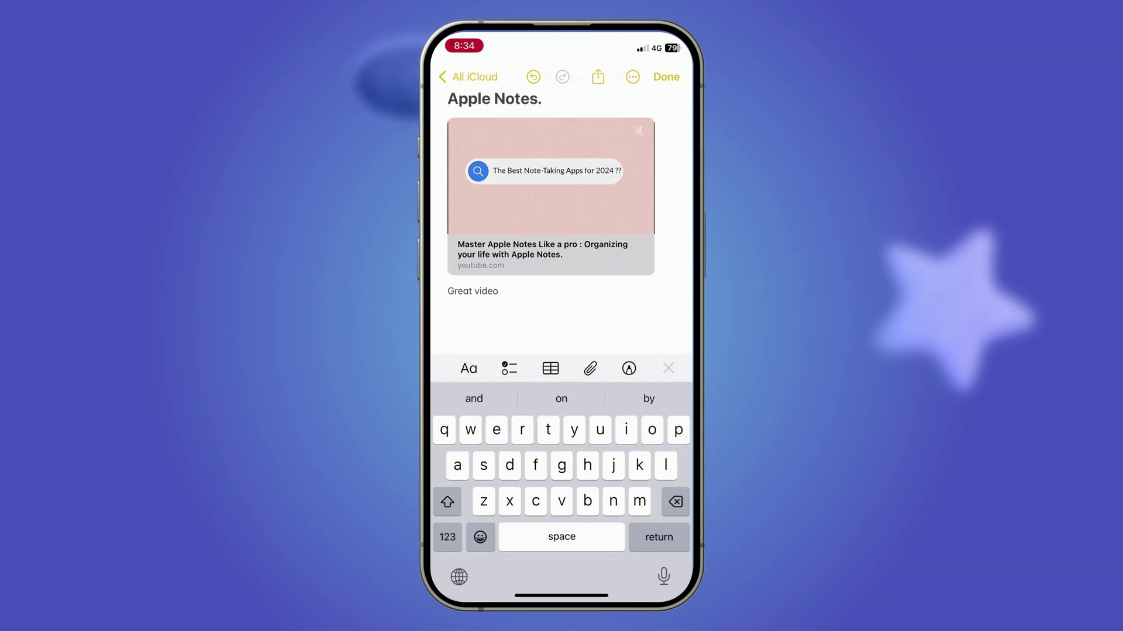